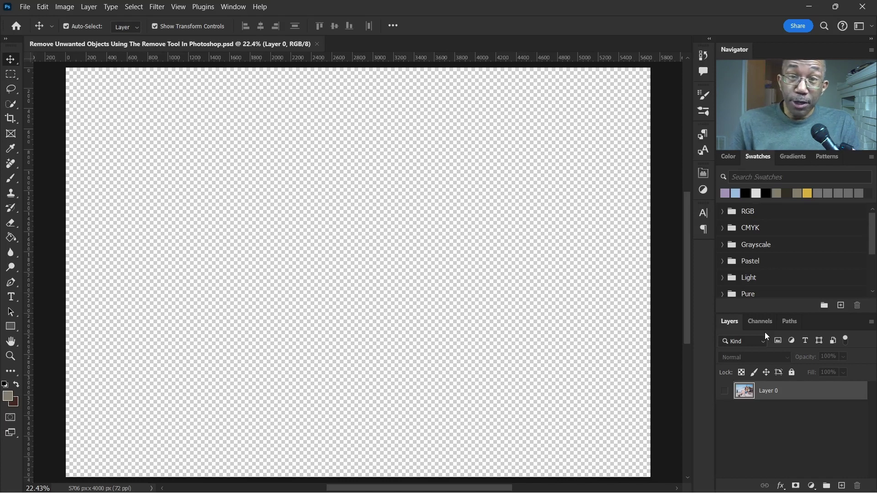
Show Layer 0, then use the Remove tool to erase the walking figure behind the left railing.
left_click(722, 390)
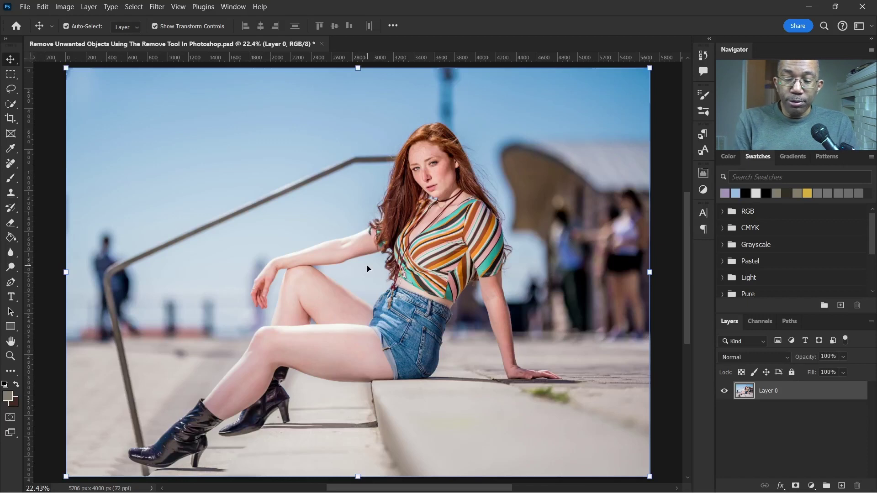
key("j")
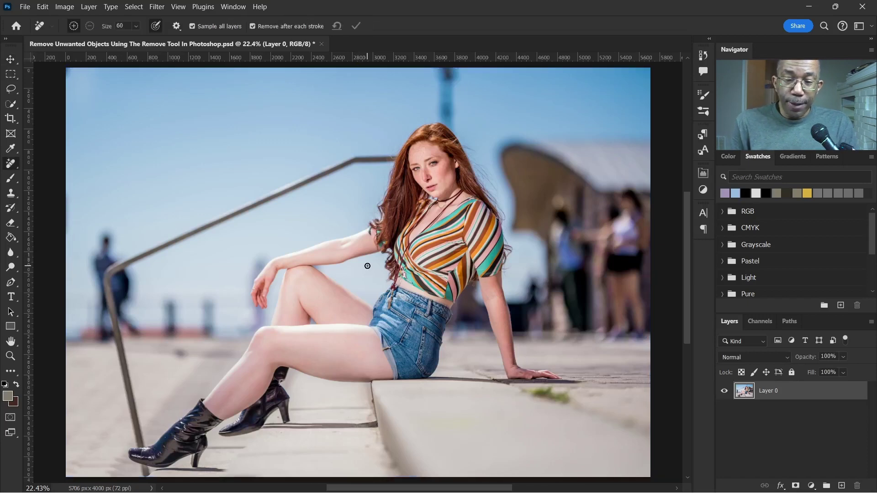
scroll(311, 290, "left", 2)
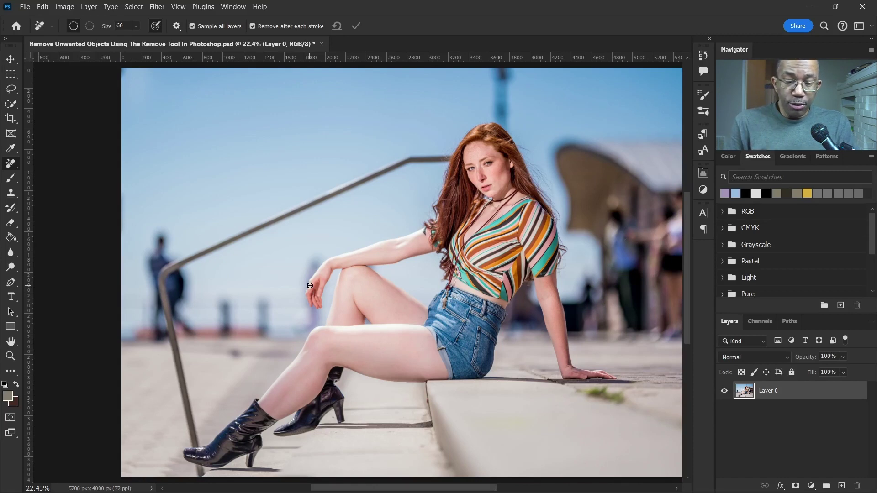
scroll(276, 290, "down", 1)
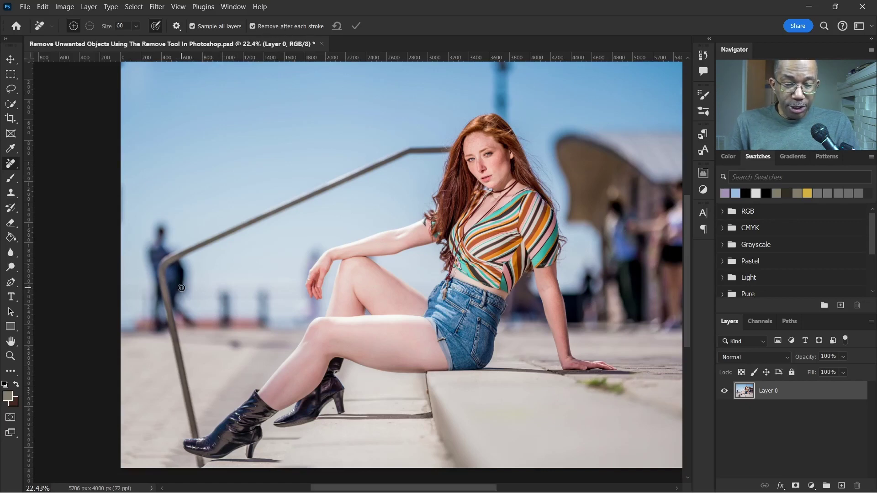
scroll(181, 289, "up", 3)
scroll(199, 264, "left", 1)
scroll(193, 253, "down", 1)
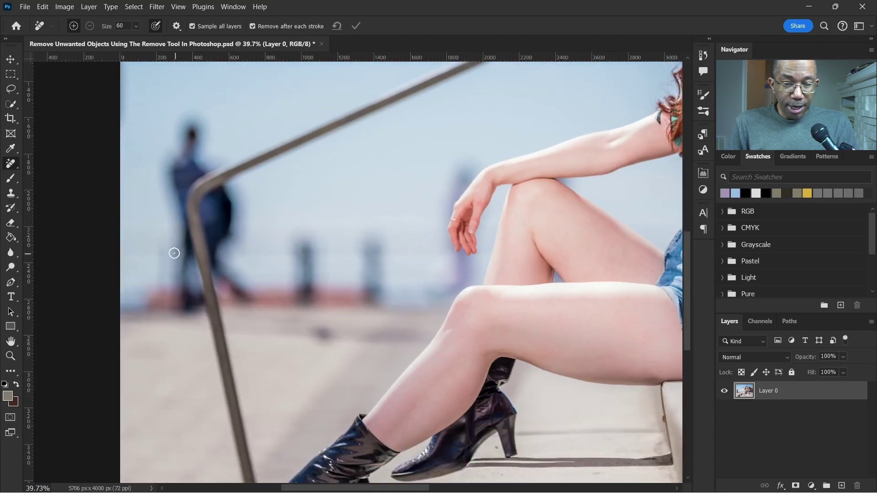
scroll(175, 322, "up", 1)
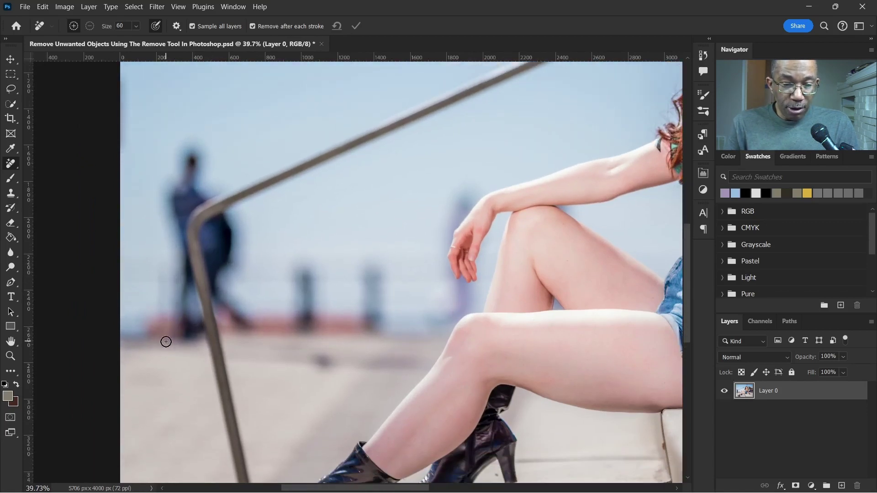
mouse_move(166, 342)
left_mouse_down()
mouse_move(215, 160)
mouse_move(167, 348)
mouse_move(180, 330)
left_mouse_up()
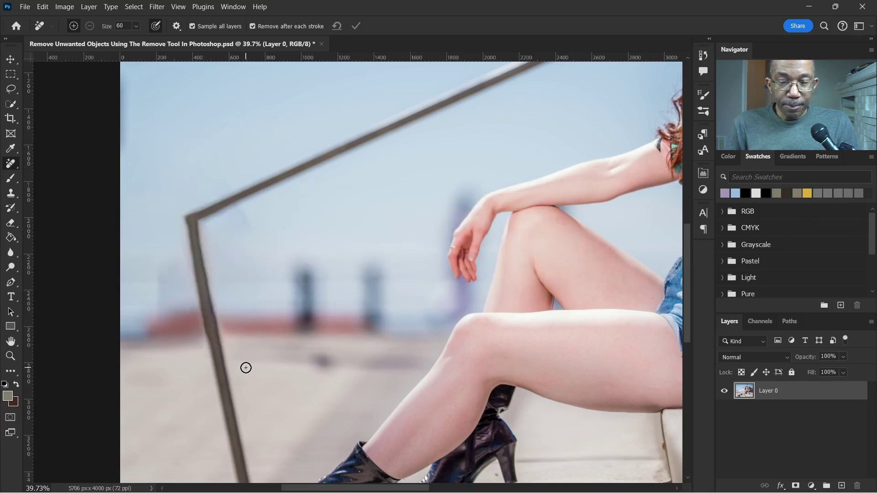
scroll(235, 285, "down", 1)
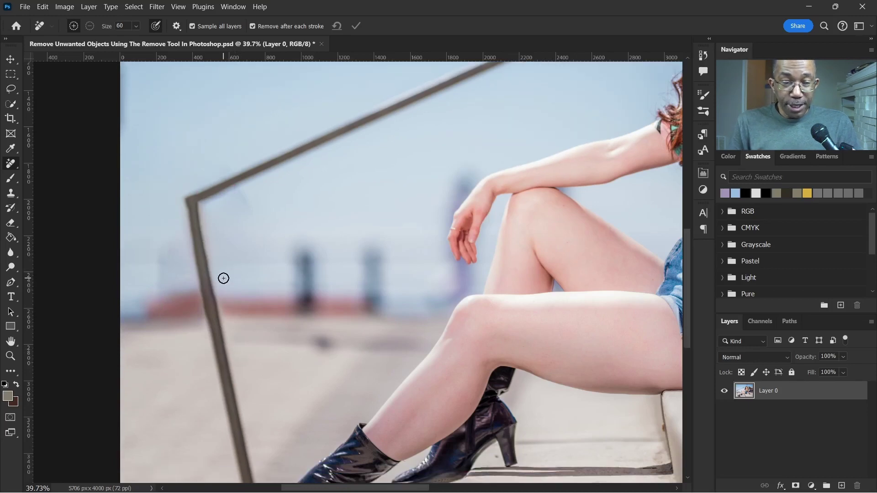
scroll(223, 278, "down", 1)
scroll(233, 253, "up", 1)
scroll(242, 230, "up", 1)
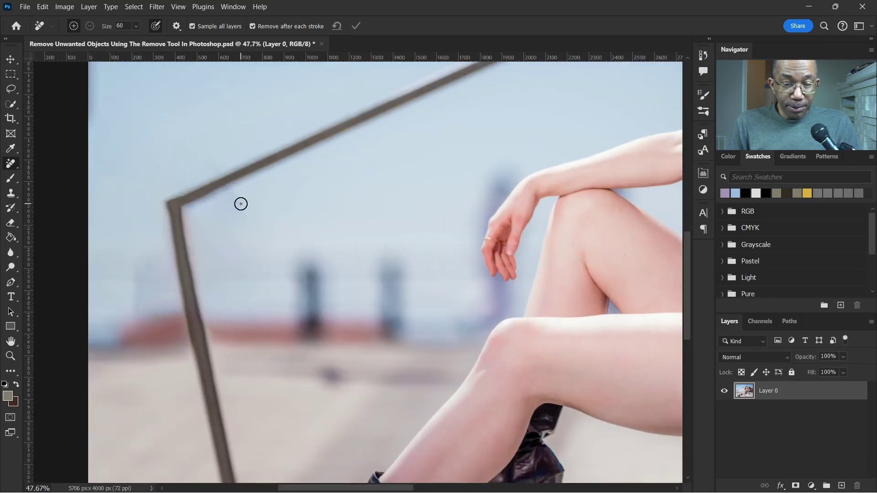
left_click_drag(231, 196, 214, 204)
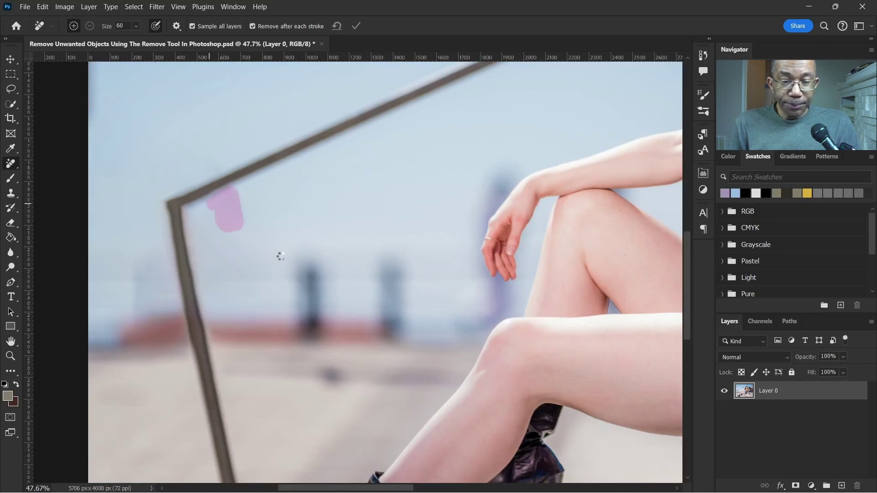
scroll(259, 274, "down", 2)
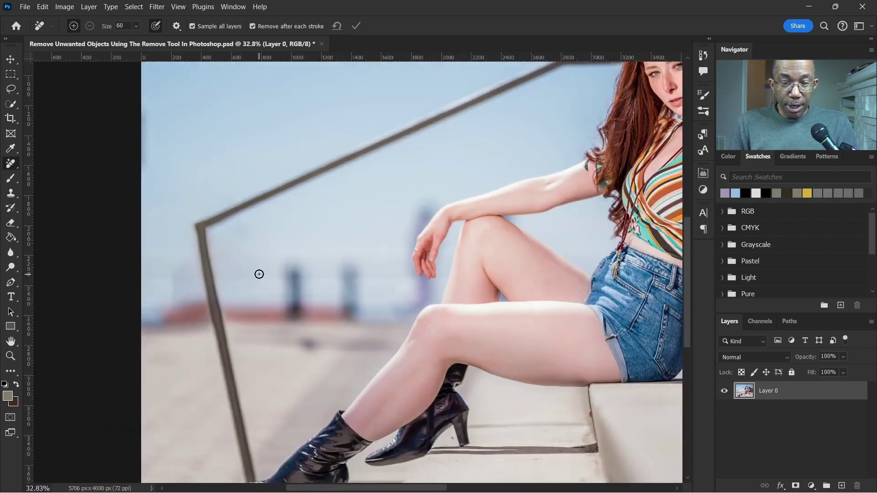
scroll(259, 274, "down", 2)
scroll(417, 280, "up", 1)
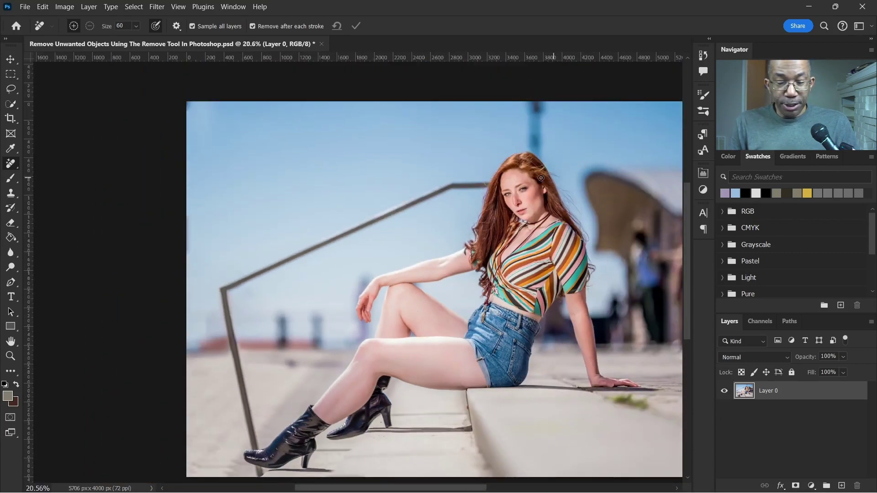
scroll(541, 178, "up", 2)
scroll(532, 204, "up", 2)
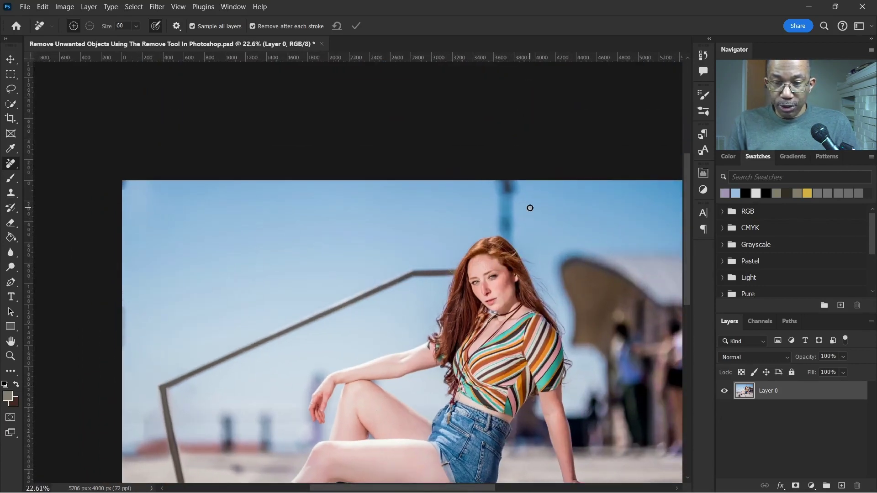
scroll(529, 208, "up", 2)
scroll(507, 219, "up", 2)
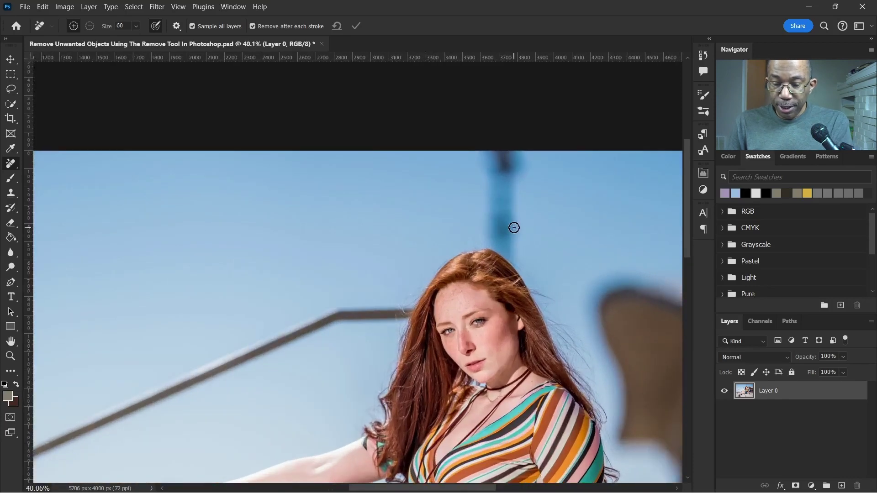
Enlarge the Remove brush and erase the blurry pole down to the top of her head.
key("bracketright")
key("bracketright")
key("bracketright")
key("bracketright")
key("bracketright")
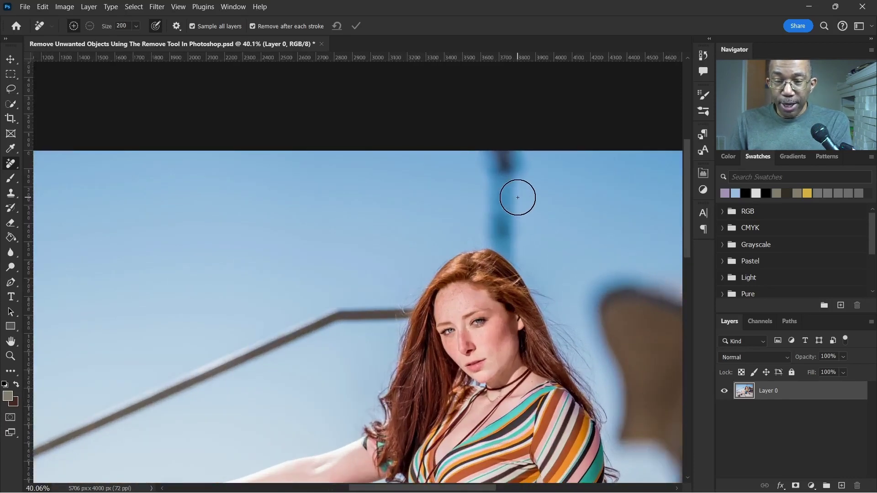
key("bracketright")
key("bracketright")
key("bracketright")
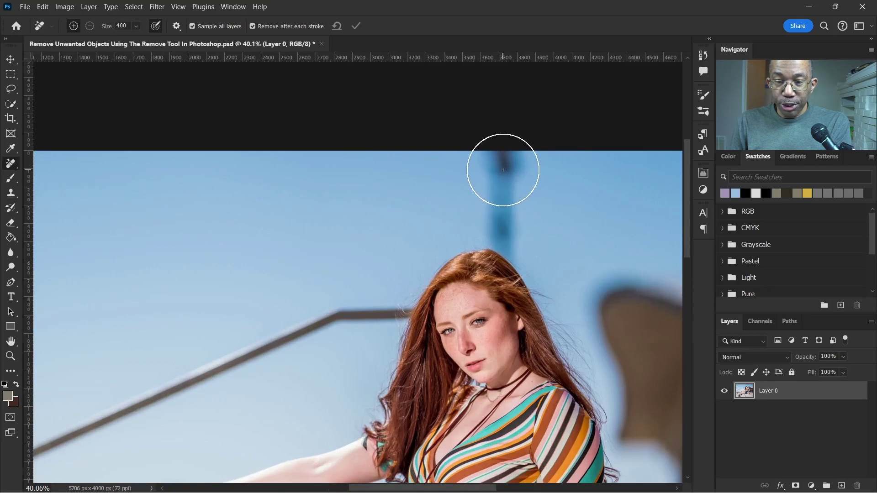
key("bracketleft")
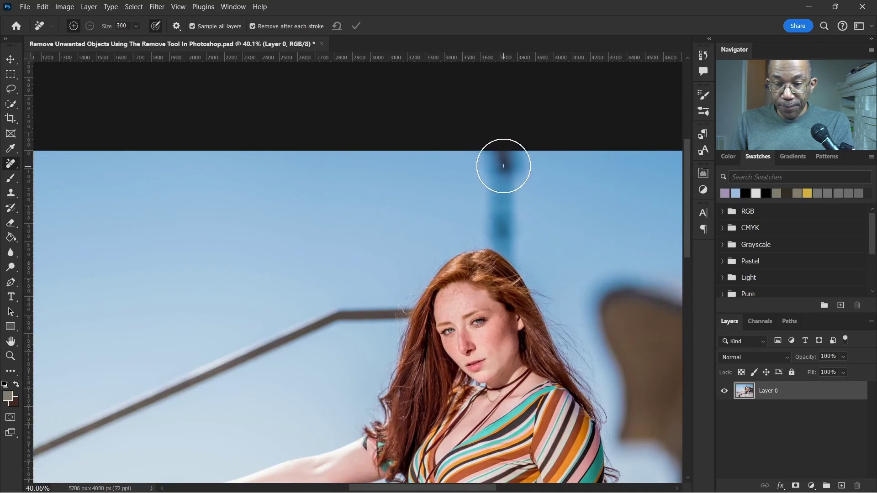
left_click_drag(504, 171, 509, 241)
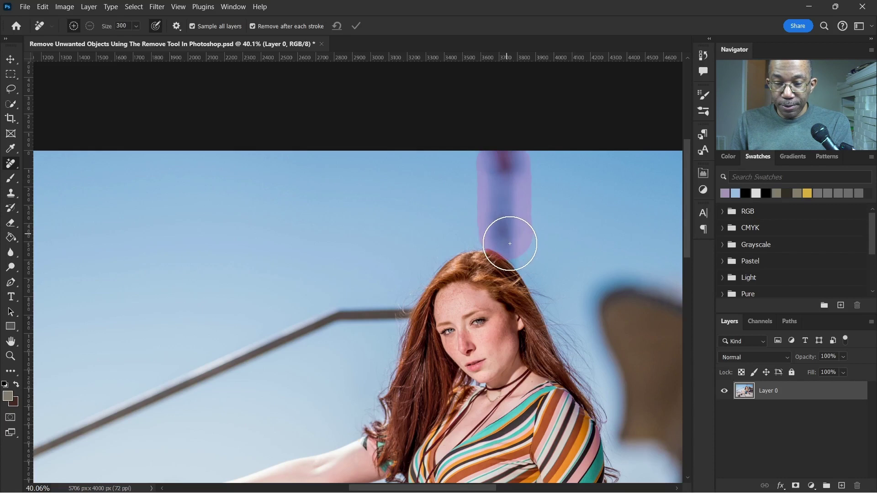
left_click_drag(509, 242, 509, 241)
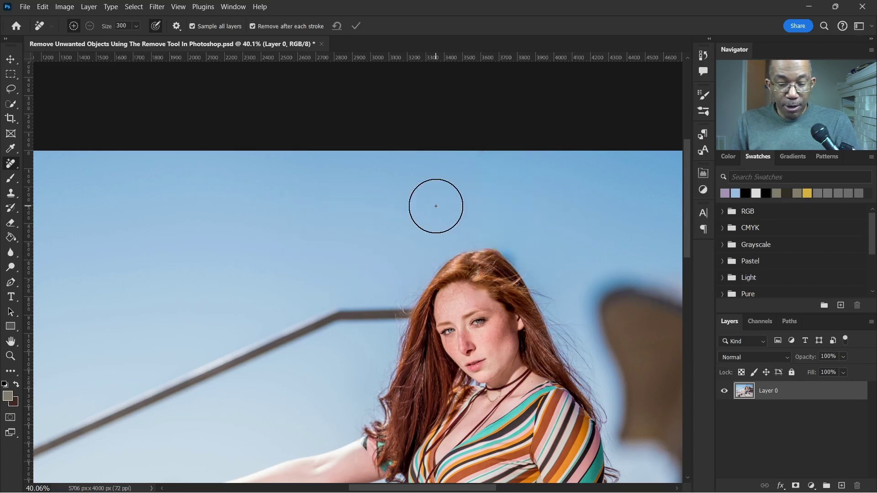
scroll(528, 276, "up", 2)
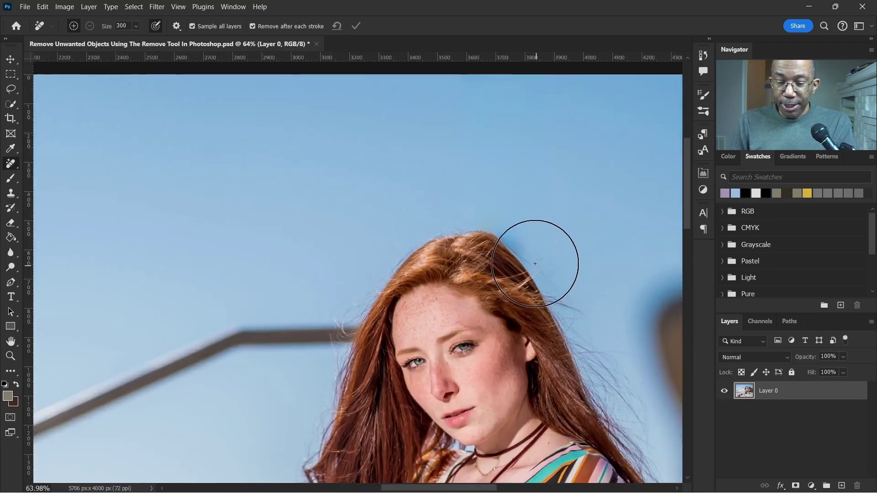
Shrink the brush and clean the pole remnant along her hair edge.
key("bracketleft")
key("bracketleft")
key("bracketleft")
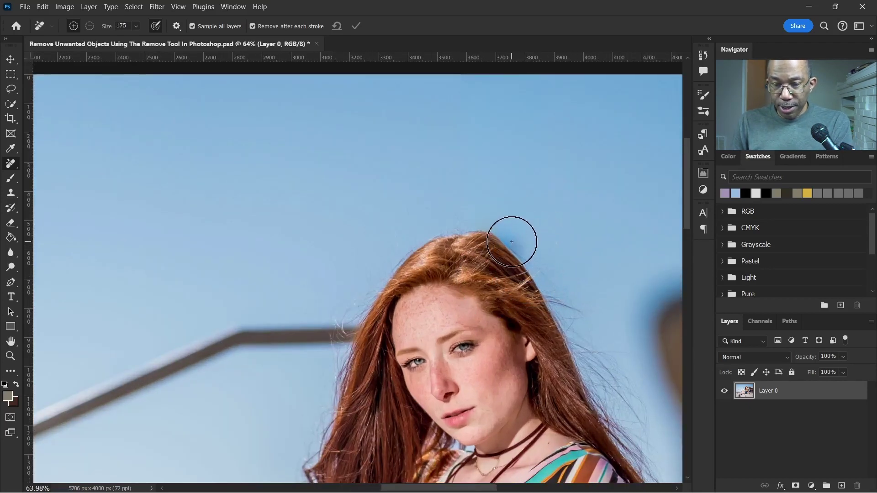
key("bracketleft")
key("bracketleft")
left_click_drag(511, 236, 523, 254)
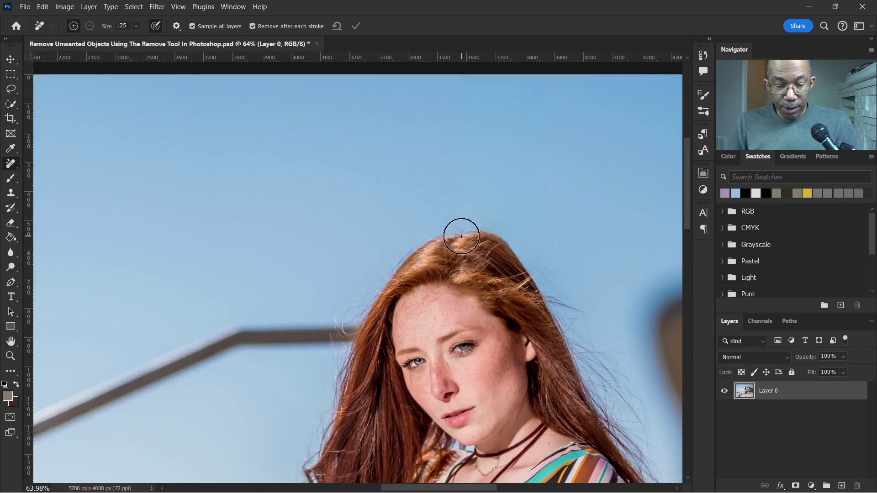
scroll(425, 250, "down", 5)
scroll(427, 274, "down", 1)
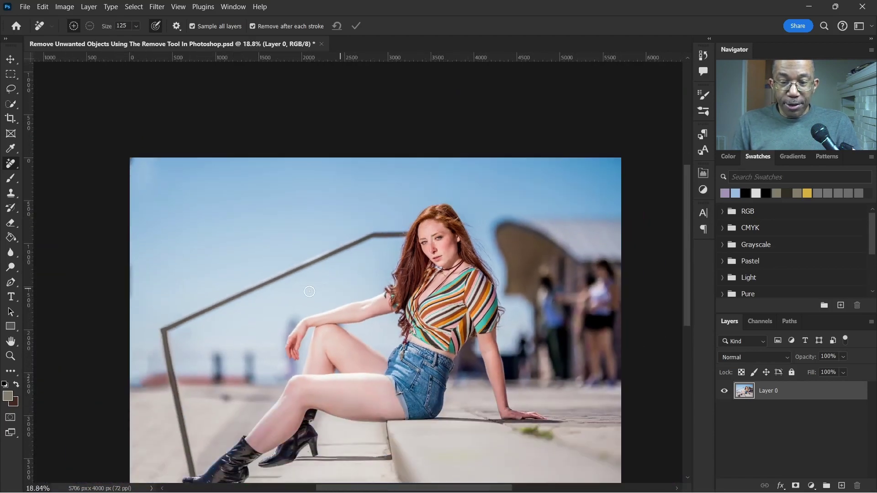
scroll(319, 307, "down", 1)
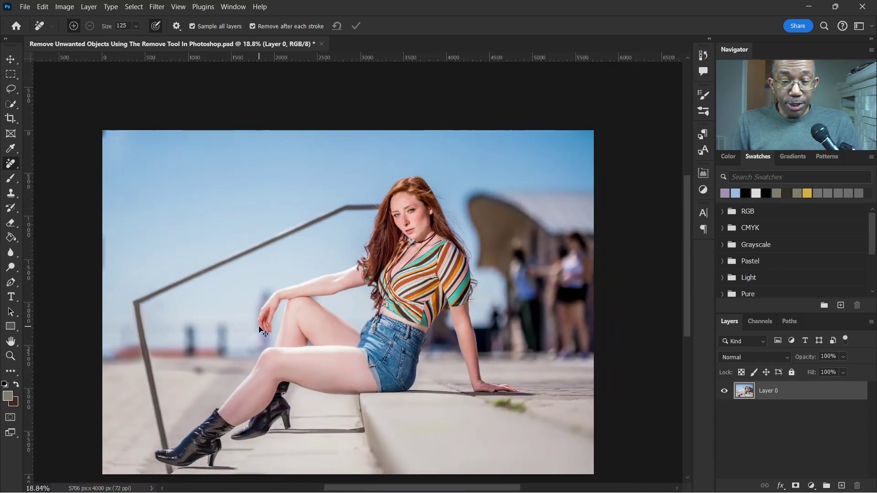
scroll(290, 308, "down", 1)
scroll(290, 308, "up", 1)
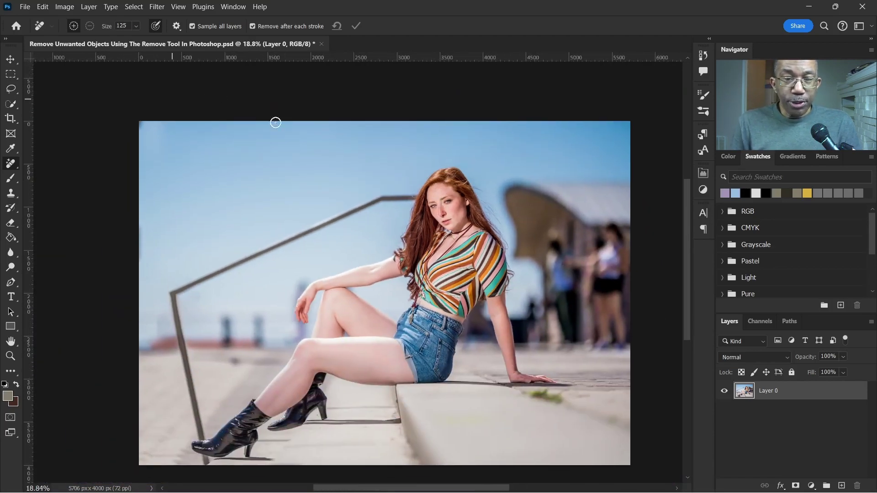
Turn off removal after each stroke so several strokes can accumulate before erasing.
left_click(253, 26)
scroll(303, 305, "down", 2)
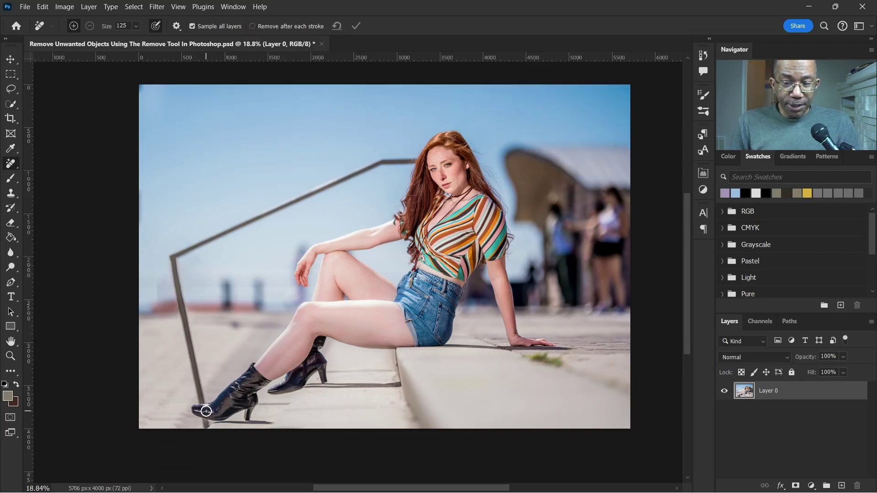
scroll(205, 411, "up", 2)
scroll(205, 409, "up", 1)
scroll(233, 380, "up", 1)
scroll(206, 404, "up", 1)
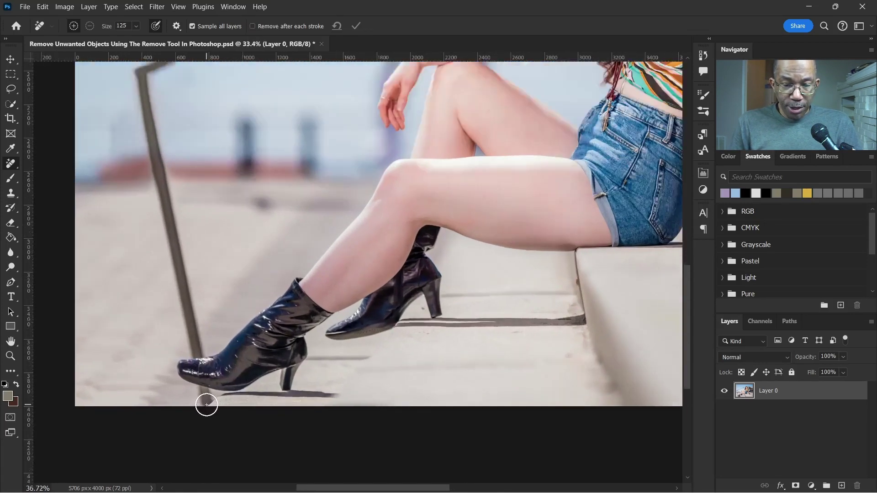
scroll(206, 404, "up", 1)
scroll(207, 404, "up", 1)
scroll(209, 404, "up", 1)
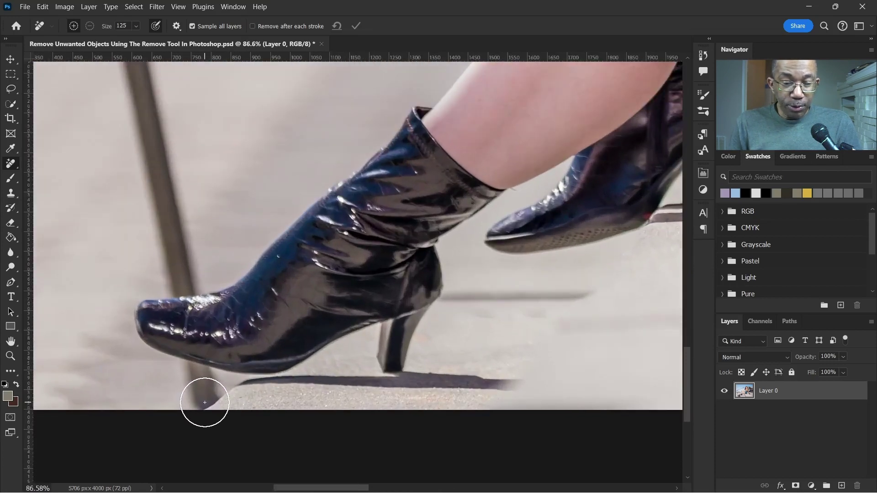
Erase the pole base beside her boot tip.
left_click_drag(205, 402, 193, 376)
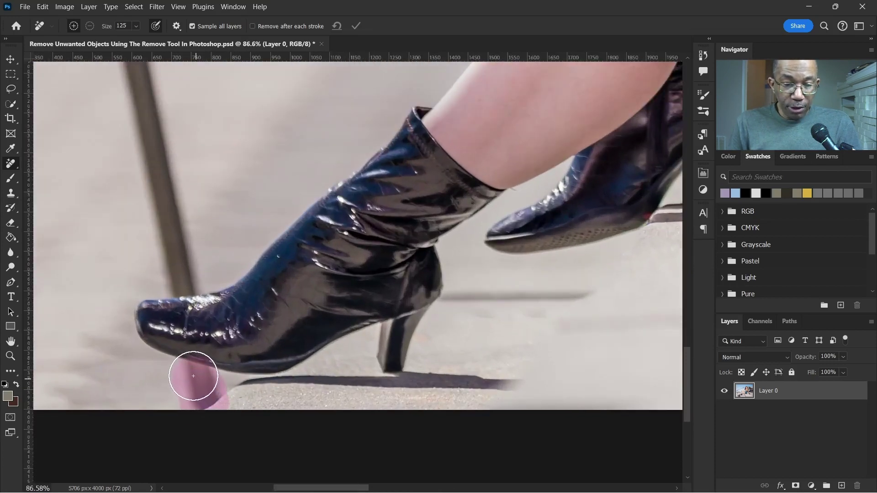
left_click_drag(194, 376, 196, 370)
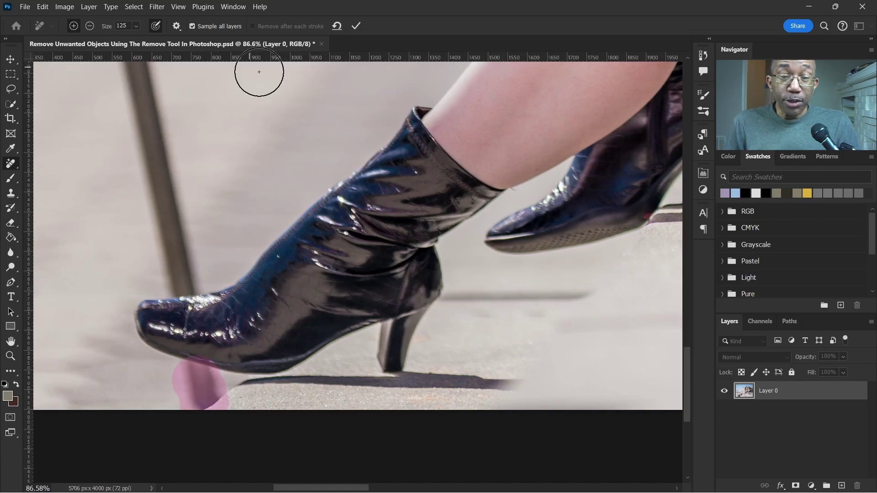
left_click(357, 28)
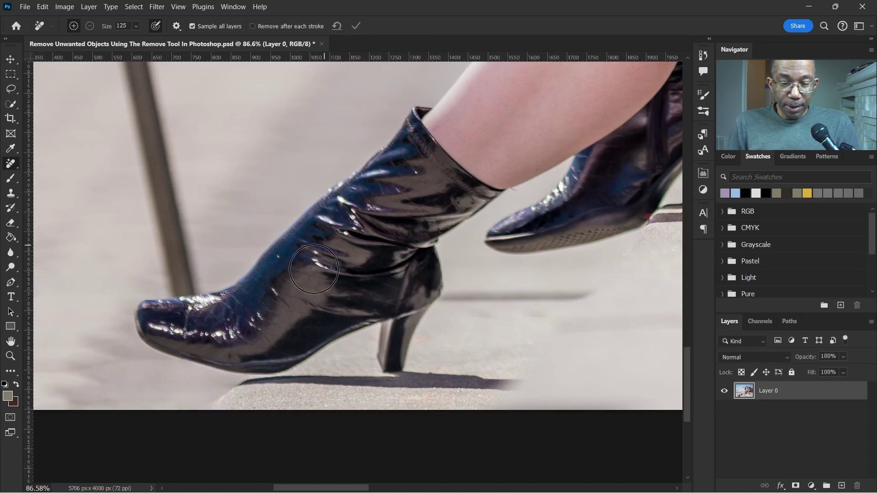
scroll(247, 295, "up", 1)
scroll(243, 290, "up", 1)
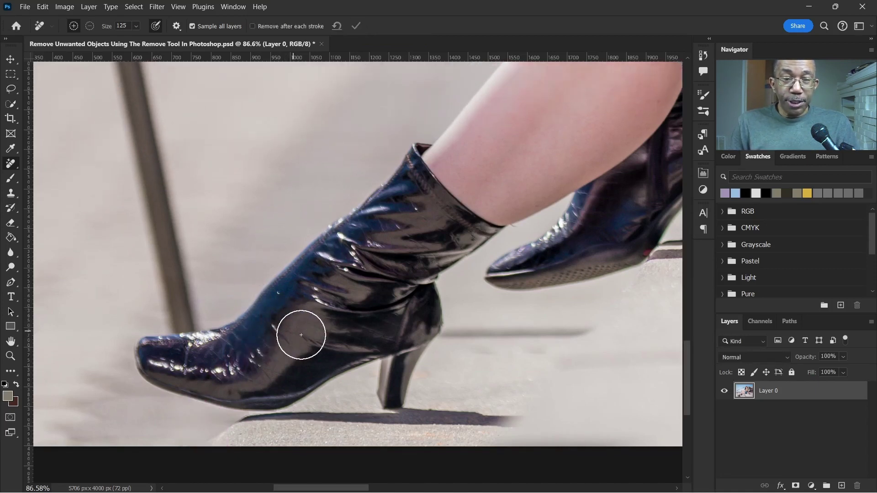
scroll(297, 333, "up", 1)
scroll(308, 347, "down", 1)
scroll(279, 343, "down", 1)
scroll(279, 337, "down", 2)
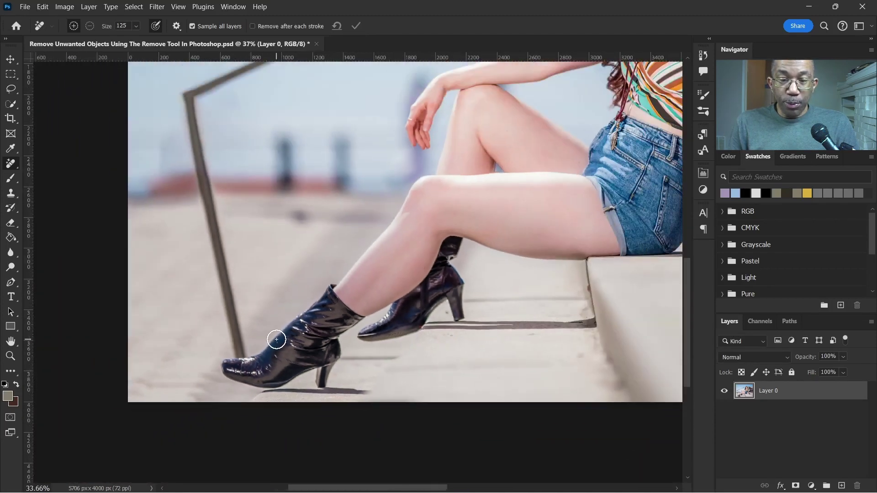
scroll(277, 339, "down", 1)
scroll(276, 339, "down", 1)
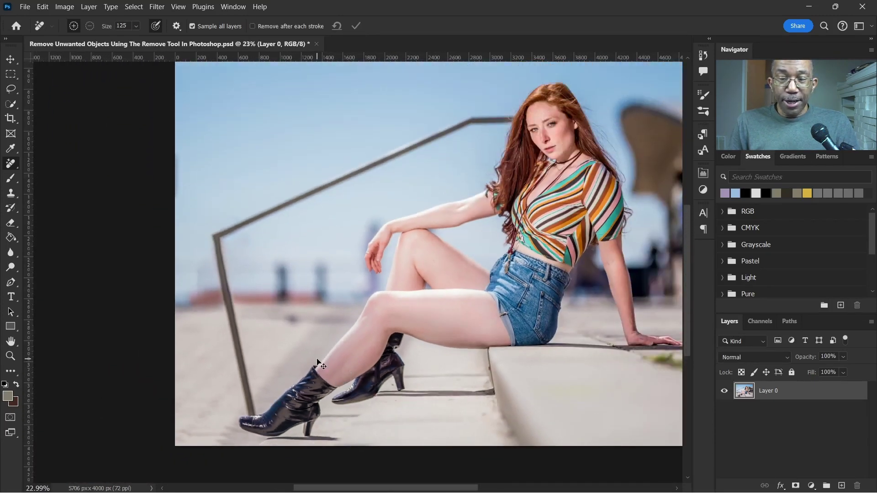
scroll(318, 363, "right", 1)
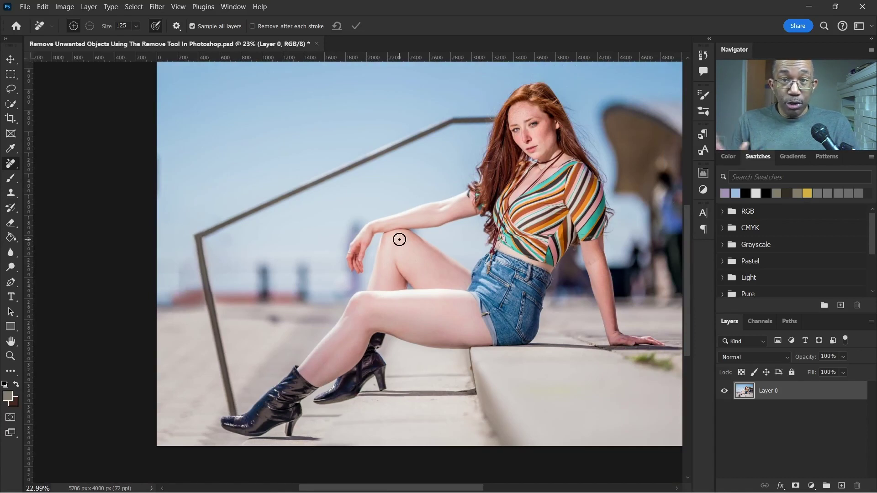
scroll(311, 261, "down", 1)
scroll(227, 384, "up", 2)
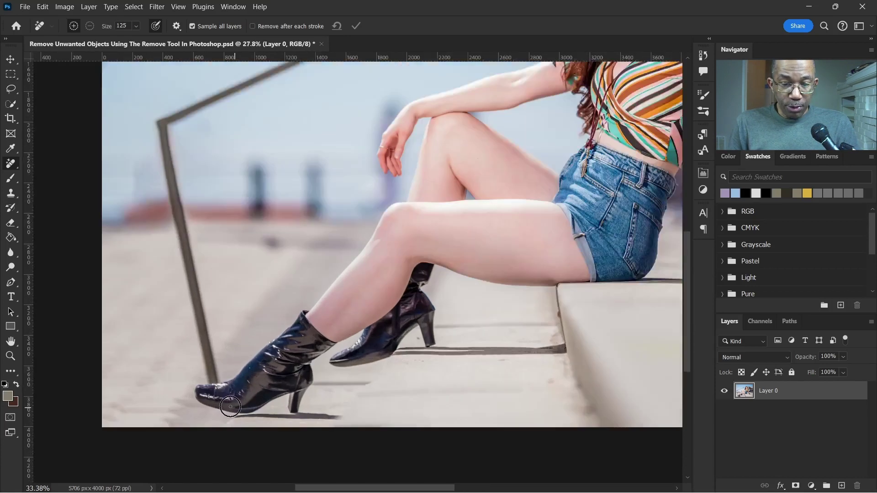
scroll(202, 395, "up", 2)
scroll(203, 395, "up", 2)
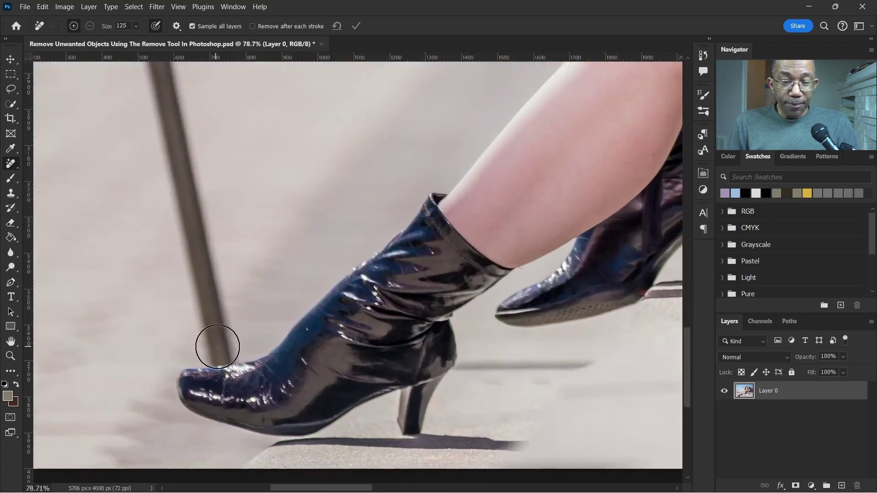
left_click_drag(220, 350, 230, 332)
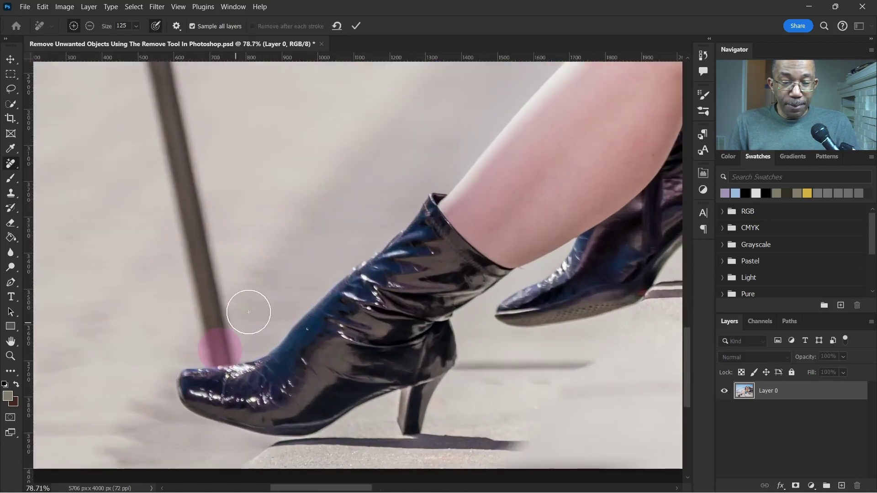
scroll(268, 295, "up", 5)
scroll(155, 218, "up", 2)
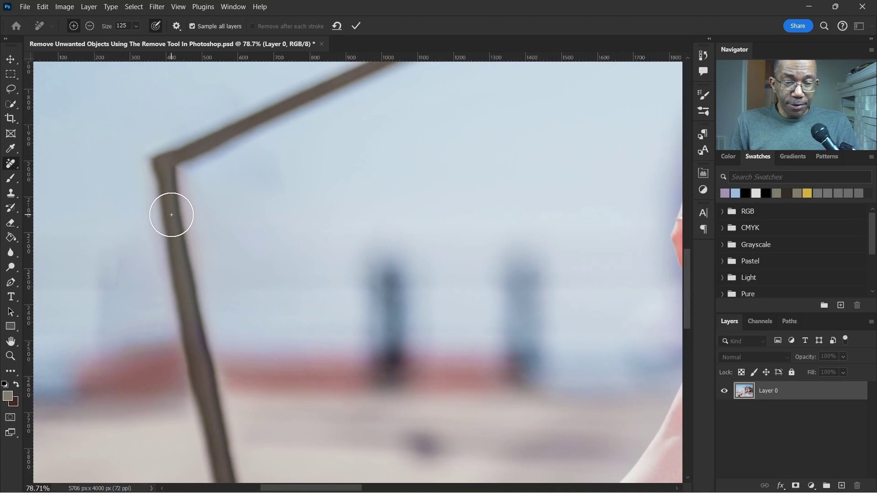
left_click_drag(172, 214, 172, 206)
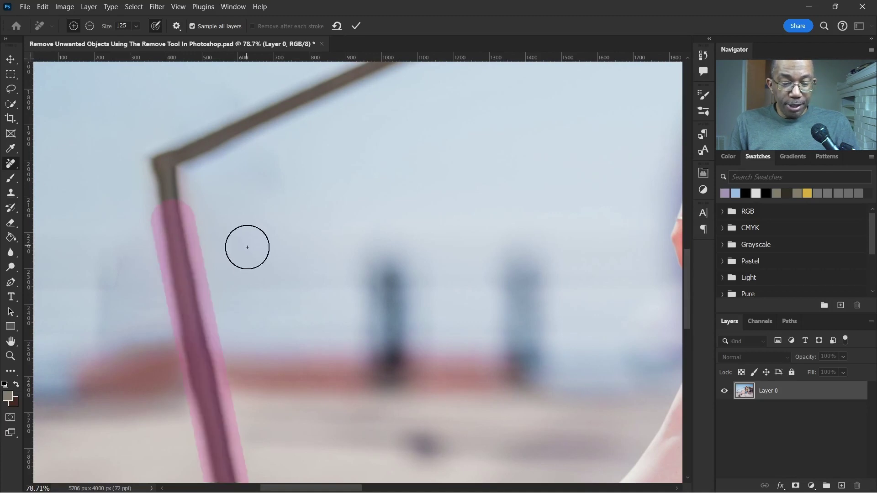
scroll(190, 261, "up", 2)
Mark the railing from its bend along the upper diagonal section up to her hair.
mouse_move(192, 251)
left_mouse_down()
mouse_move(165, 244)
mouse_move(195, 195)
mouse_move(214, 187)
left_mouse_up()
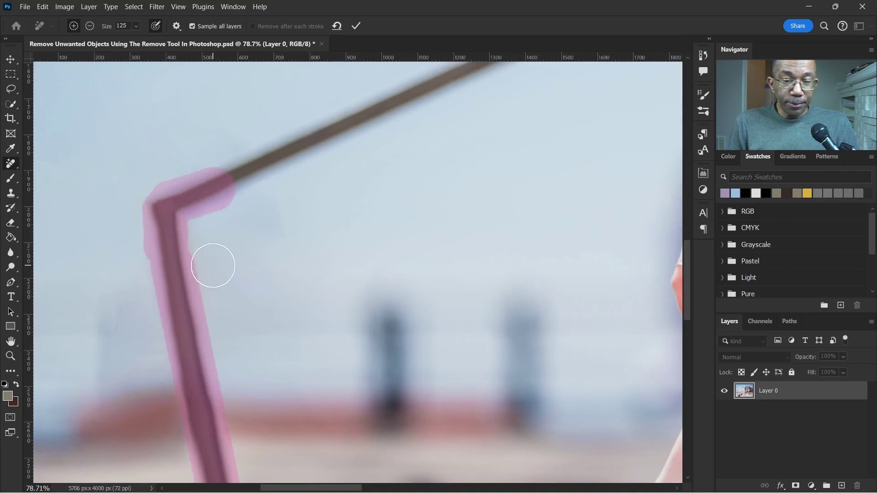
scroll(252, 271, "down", 3)
scroll(252, 271, "down", 2)
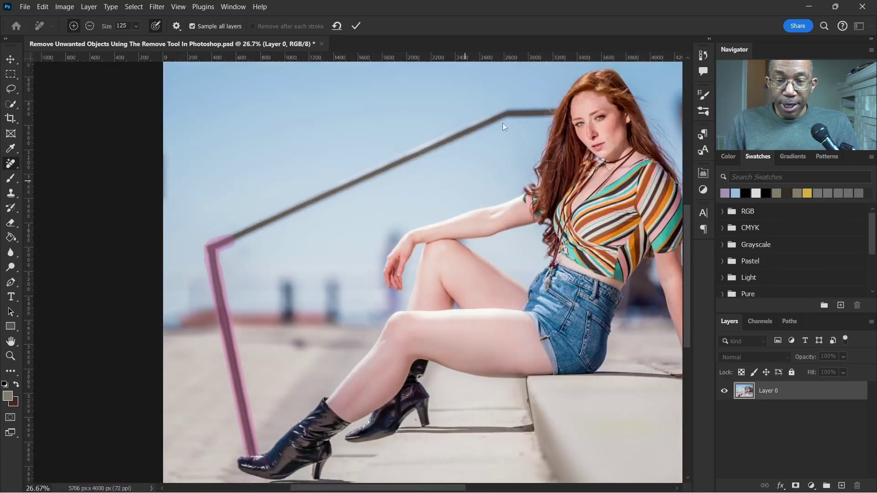
scroll(500, 126, "up", 1)
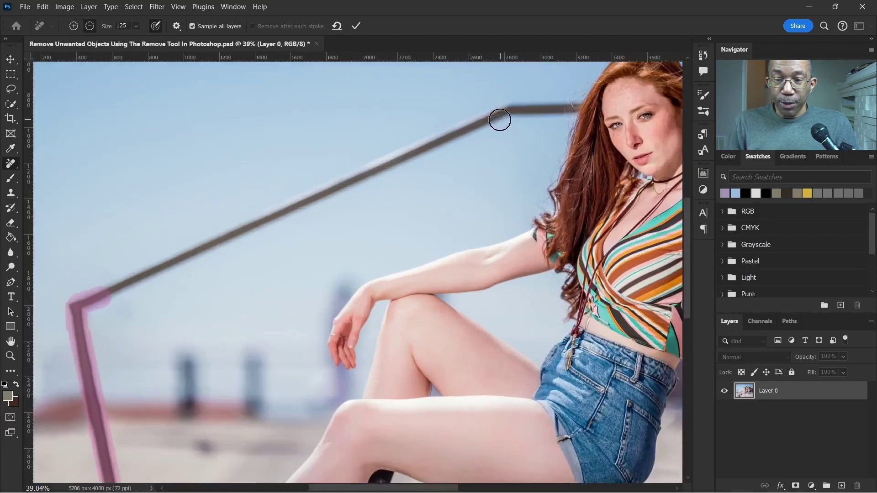
scroll(480, 122, "up", 2)
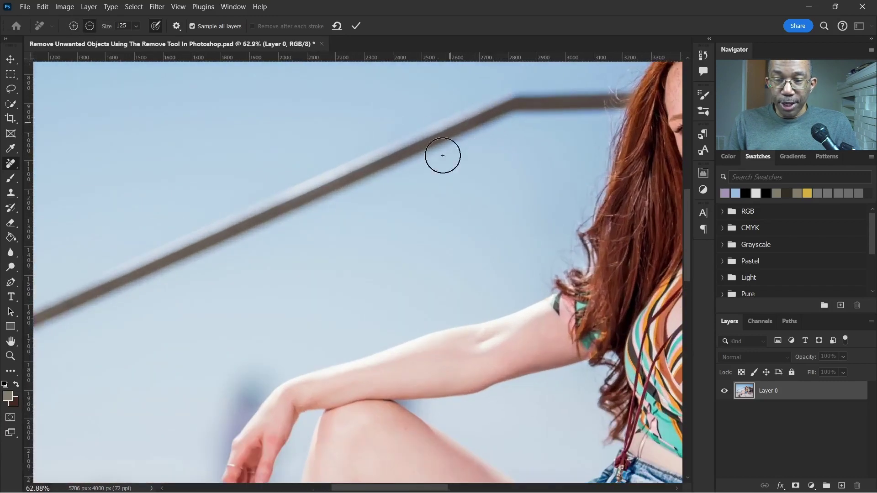
left_click(489, 111, "shift")
scroll(474, 127, "right", 1)
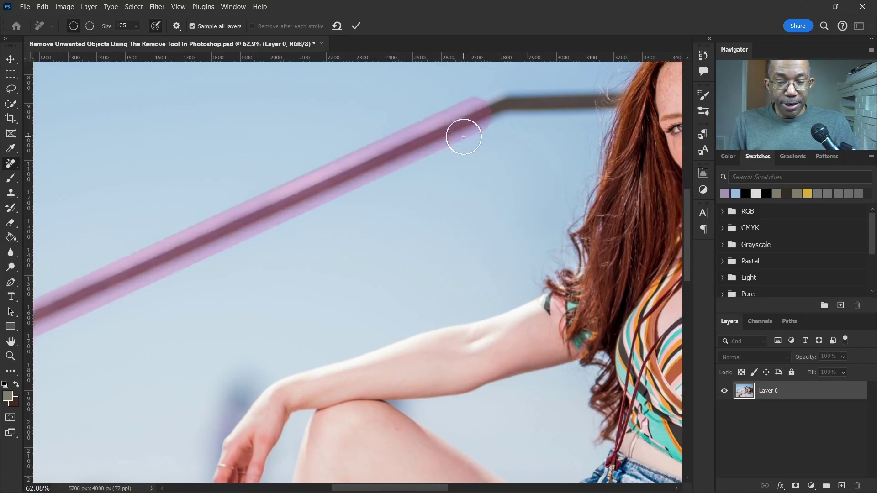
scroll(452, 110, "right", 1)
left_click_drag(449, 102, 523, 105)
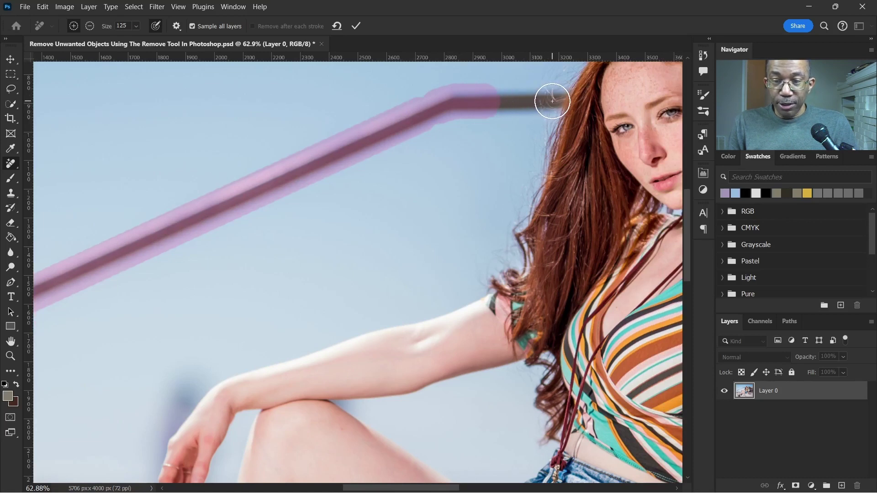
left_click(552, 101, "shift")
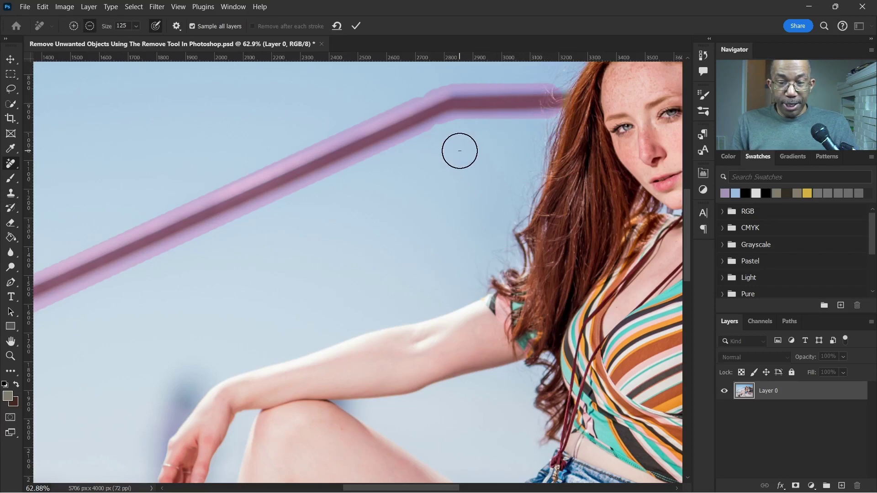
scroll(459, 151, "down", 4)
scroll(463, 154, "down", 3)
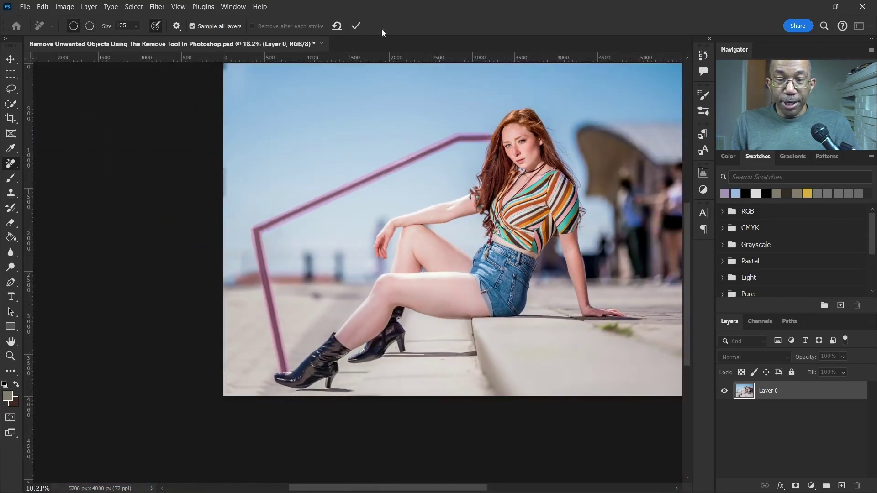
Apply the railing removal, touch up her hair edge, then erase the distant left post at size 250.
left_click(355, 26)
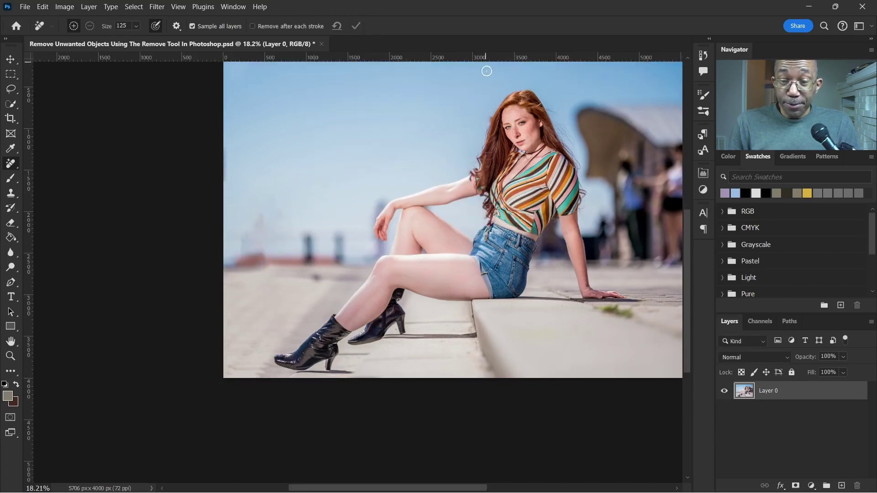
scroll(486, 70, "up", 2)
scroll(490, 103, "up", 2)
scroll(494, 127, "up", 2)
scroll(500, 147, "up", 2)
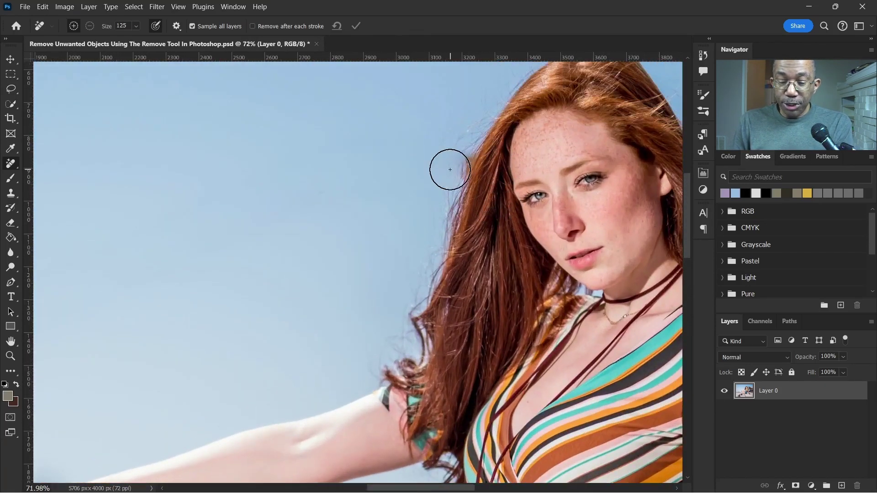
key("bracketleft")
key("bracketleft")
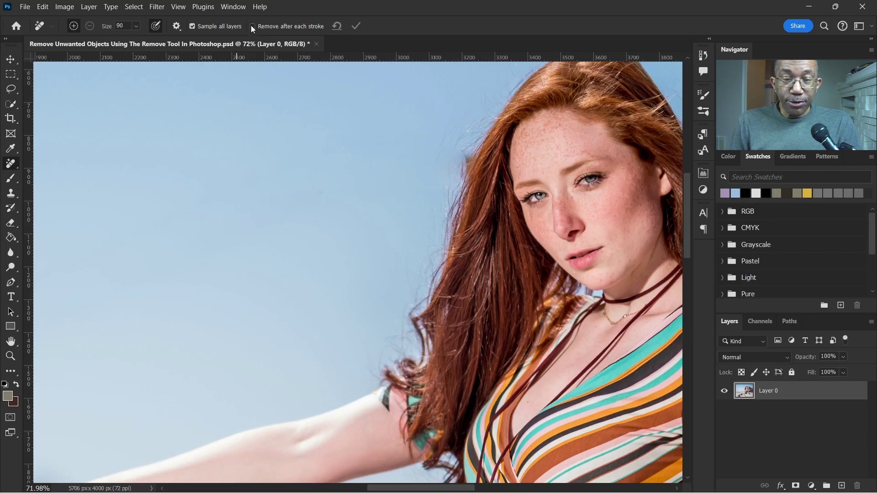
left_click_drag(448, 153, 450, 162)
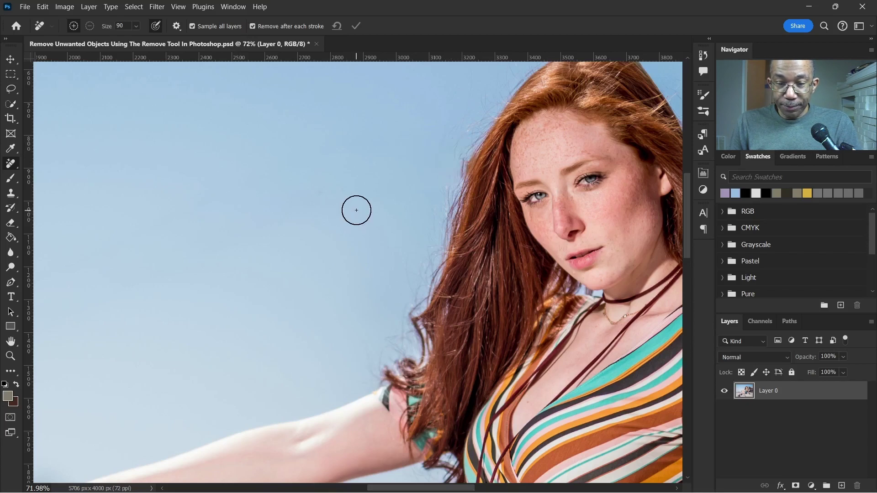
scroll(356, 210, "down", 5)
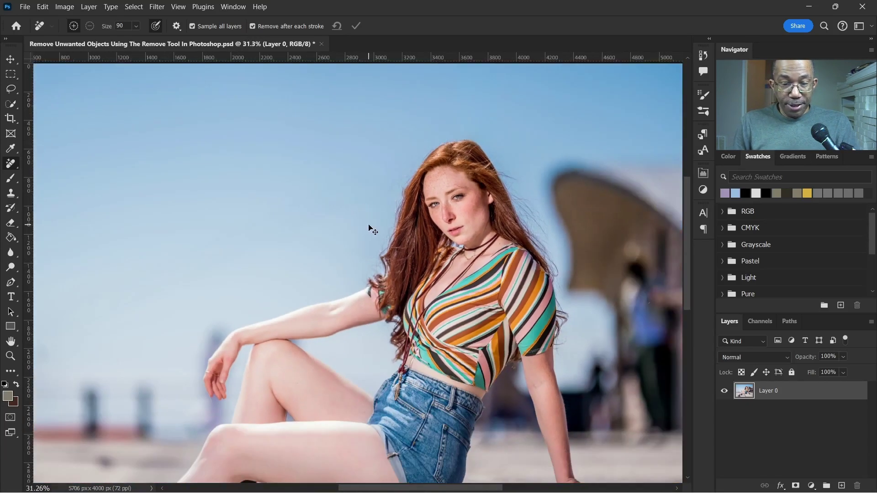
scroll(369, 229, "left", 6)
scroll(359, 215, "down", 1)
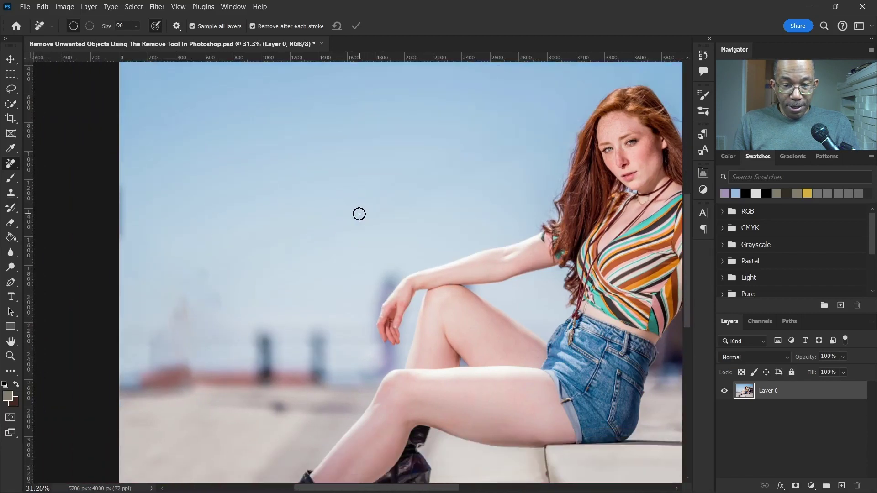
scroll(278, 274, "down", 2)
scroll(277, 264, "up", 1)
scroll(257, 273, "up", 1)
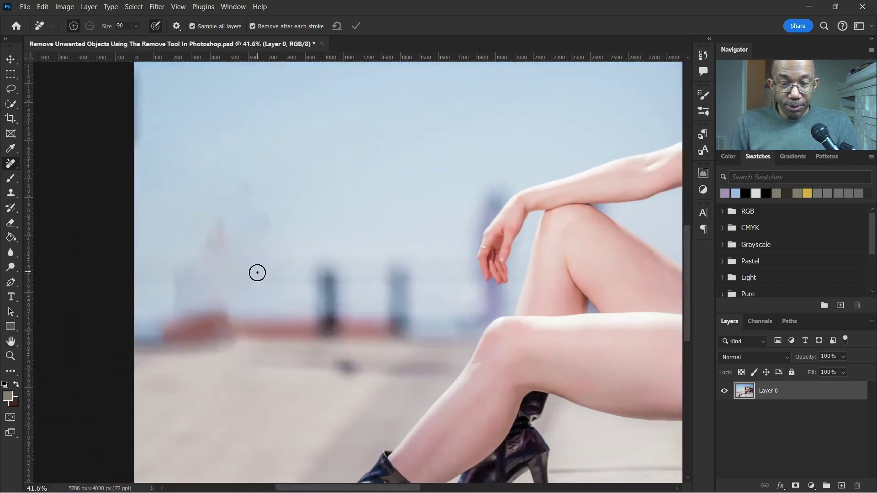
key("bracketright")
key("bracketright")
key("bracketright")
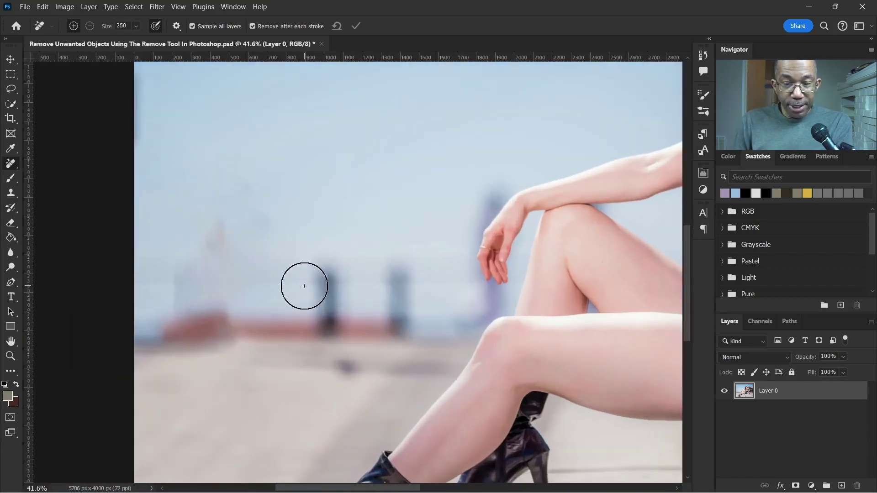
left_click_drag(242, 191, 220, 263)
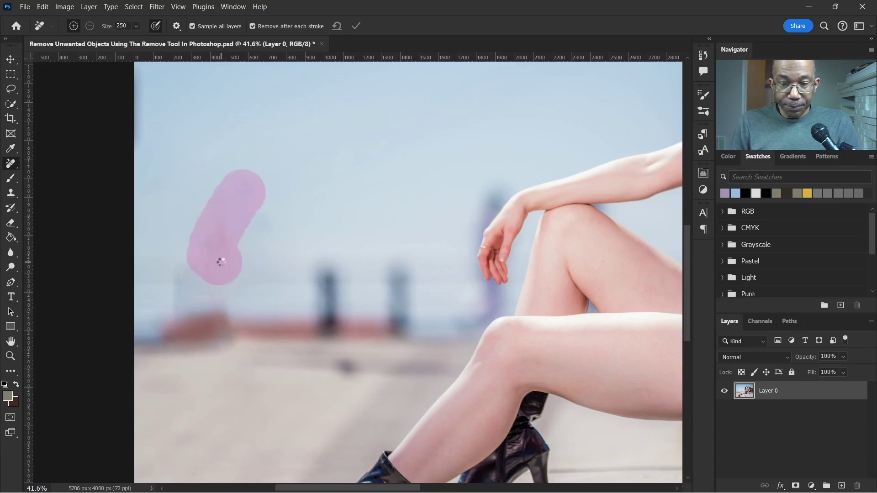
scroll(304, 226, "down", 2)
scroll(303, 225, "down", 3)
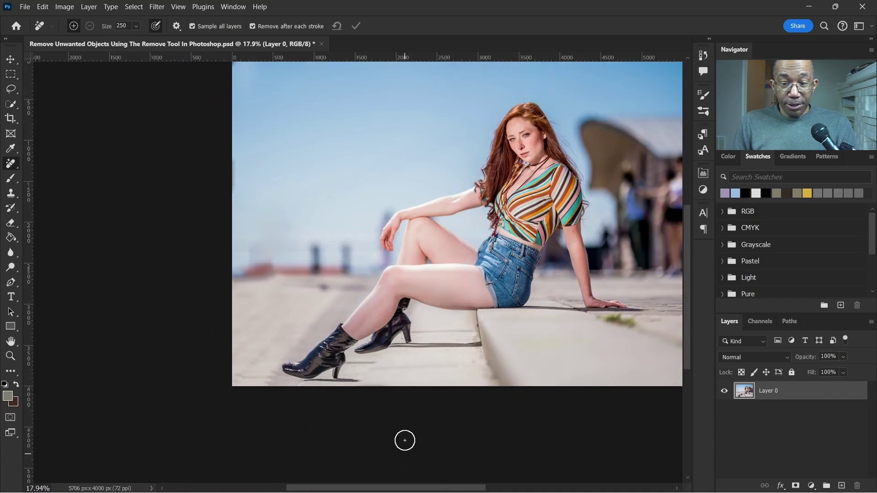
scroll(366, 366, "up", 2)
scroll(367, 369, "up", 3)
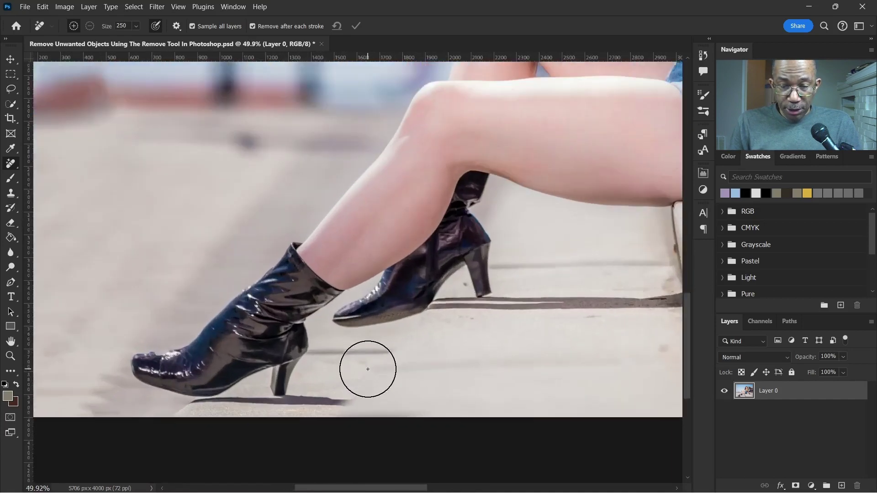
scroll(408, 378, "up", 1)
scroll(284, 333, "up", 1)
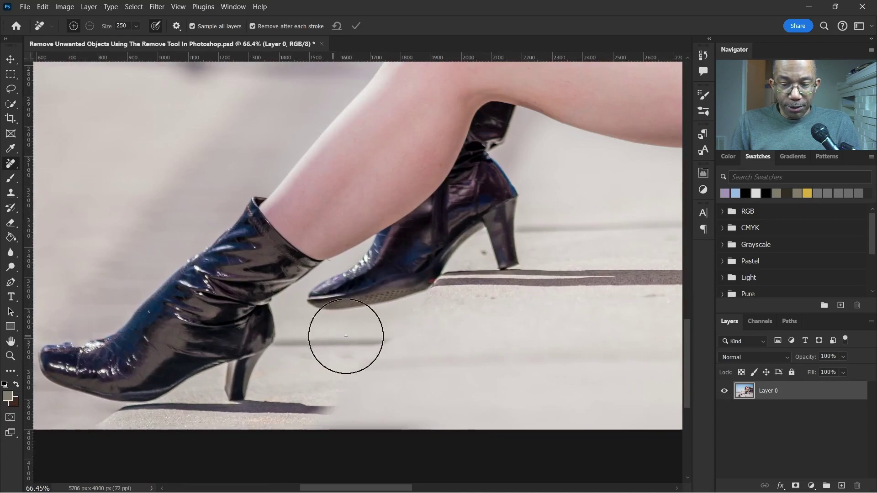
scroll(412, 352, "up", 1)
scroll(390, 332, "up", 1)
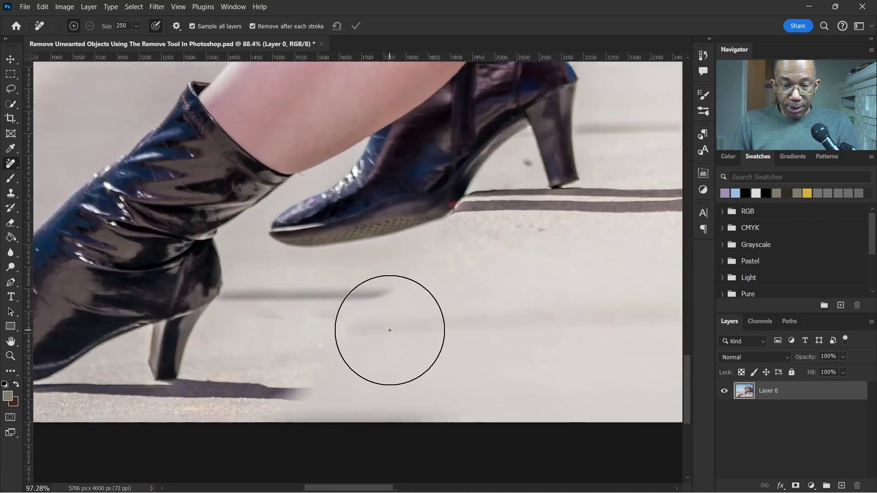
scroll(383, 322, "up", 1)
Shrink the Remove brush to about 70 and erase the pole shadow beneath her boots.
key("bracketleft")
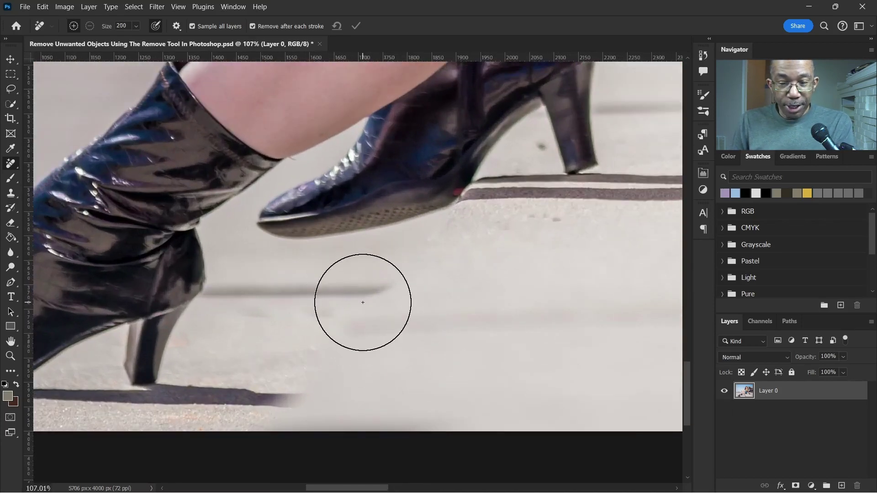
key("bracketleft")
key("bracketleft")
key("bracketleft")
key("bracketleft")
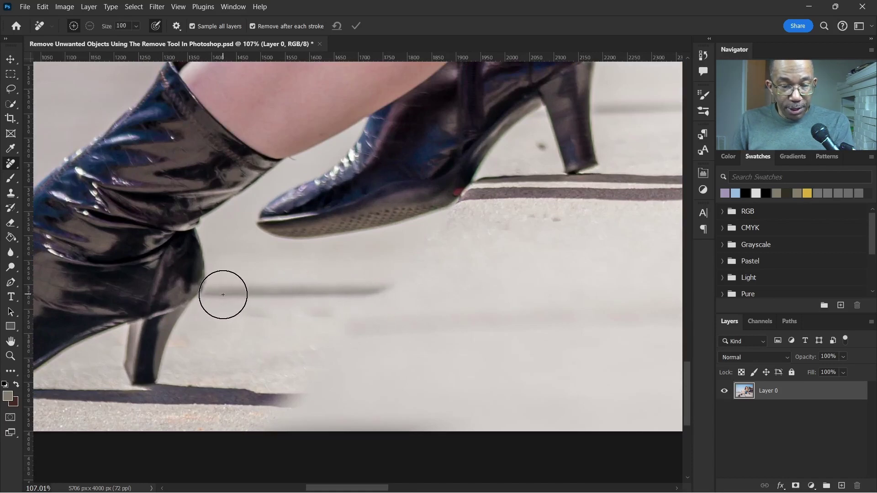
key("bracketleft")
key("bracketleft")
key("bracketleft")
left_click_drag(216, 295, 371, 288)
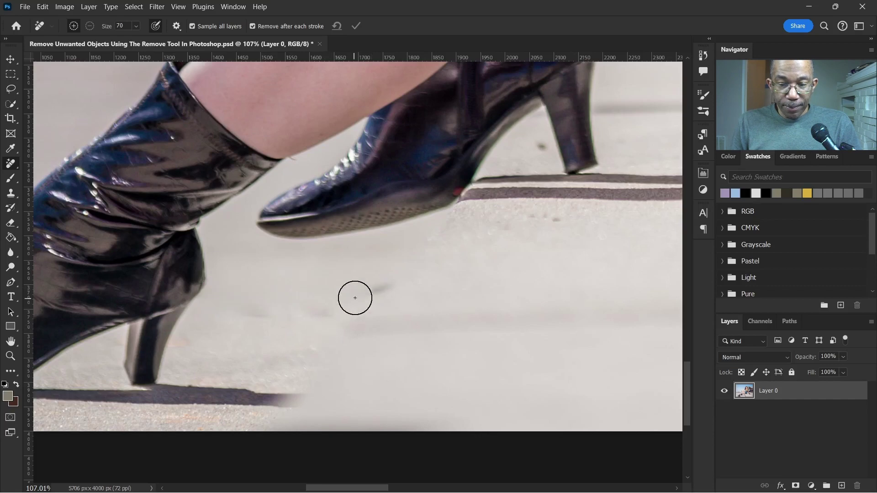
left_click(375, 287)
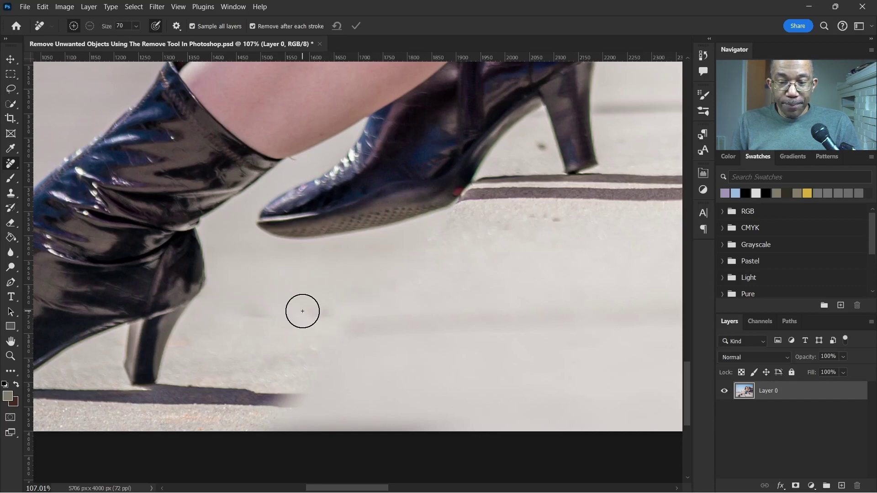
scroll(302, 312, "down", 3)
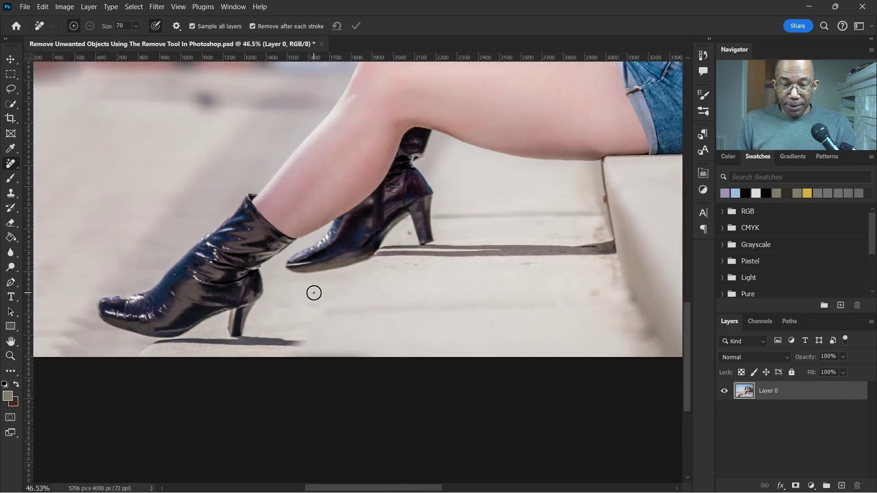
scroll(408, 308, "down", 3)
key("ctrl+0")
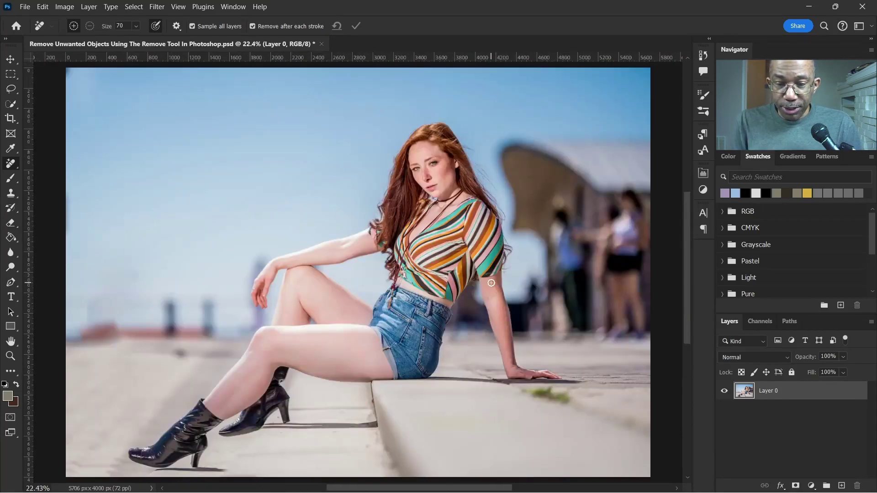